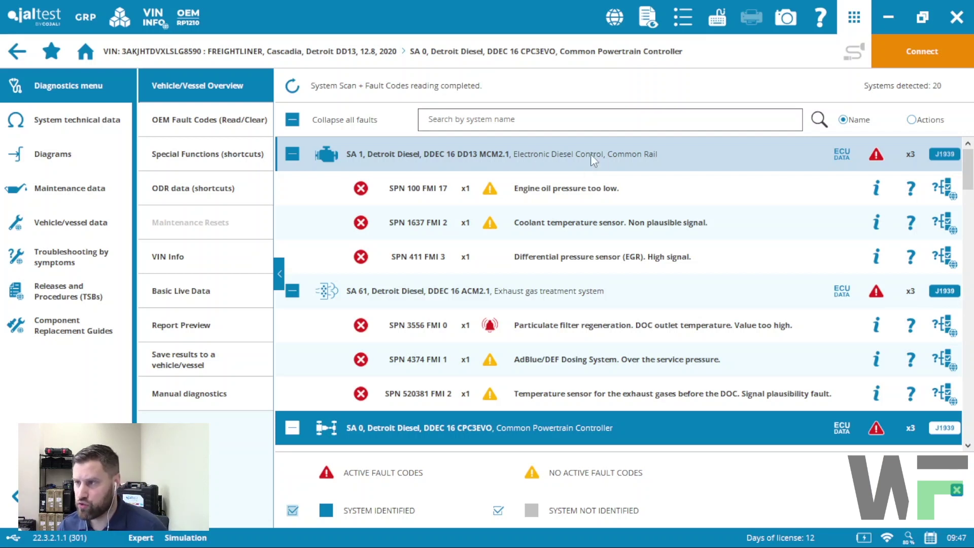
# Step: Connect to the SA 1 DD13 engine controller and open Particulate Filter Regeneration under Maintenance
pyautogui.click(591, 155)
pyautogui.click(922, 59)
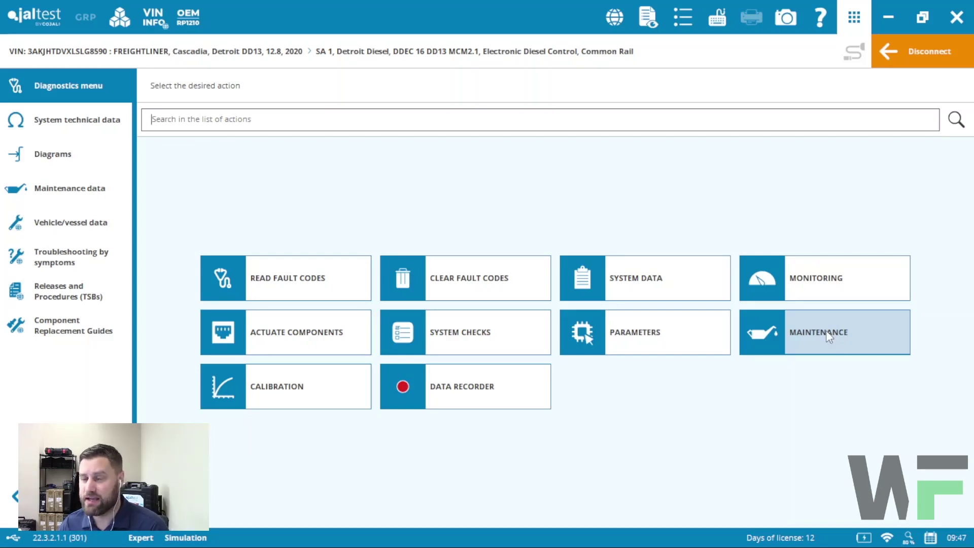
pyautogui.click(828, 334)
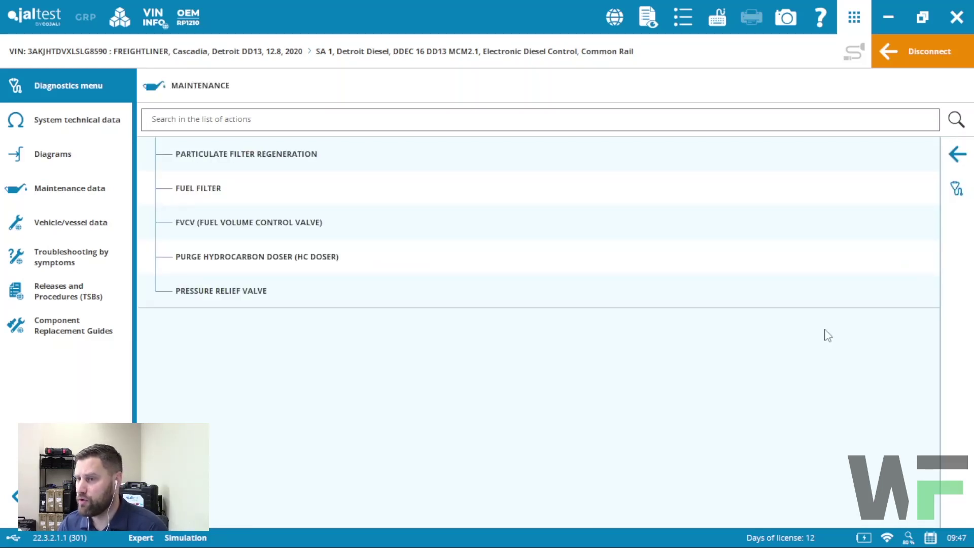
pyautogui.click(270, 153)
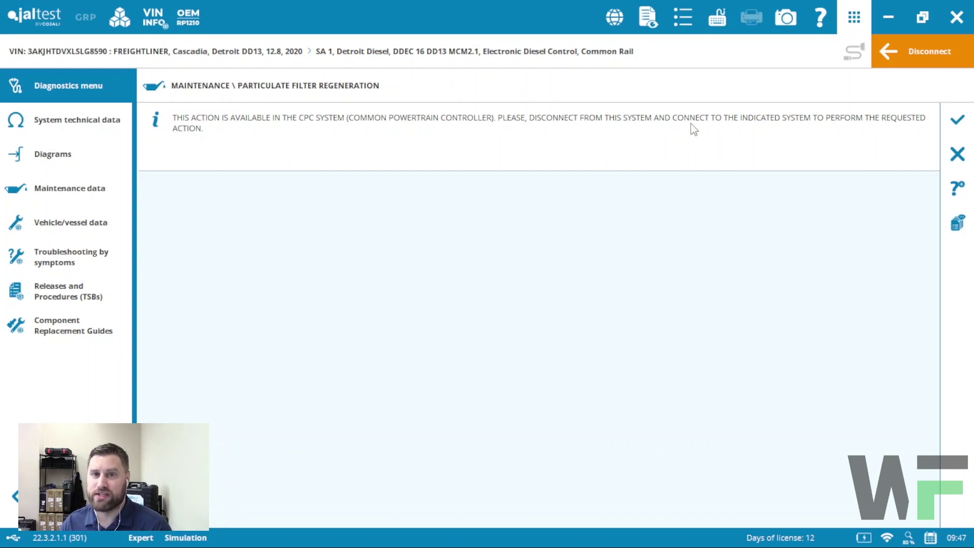
# Step: Dismiss the CPC-only message, disconnect from the DD13 controller, and browse from SA 61 down to SA 0
pyautogui.click(888, 57)
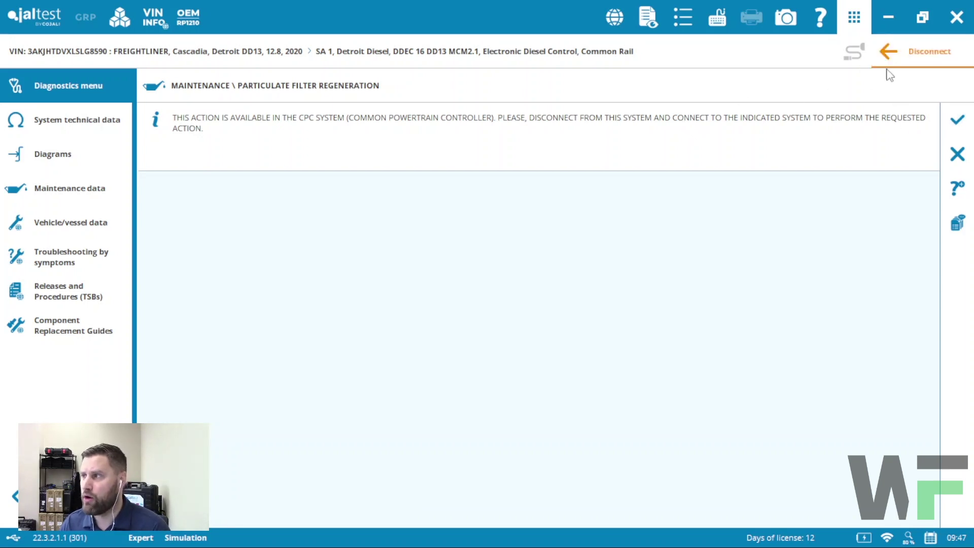
pyautogui.click(896, 55)
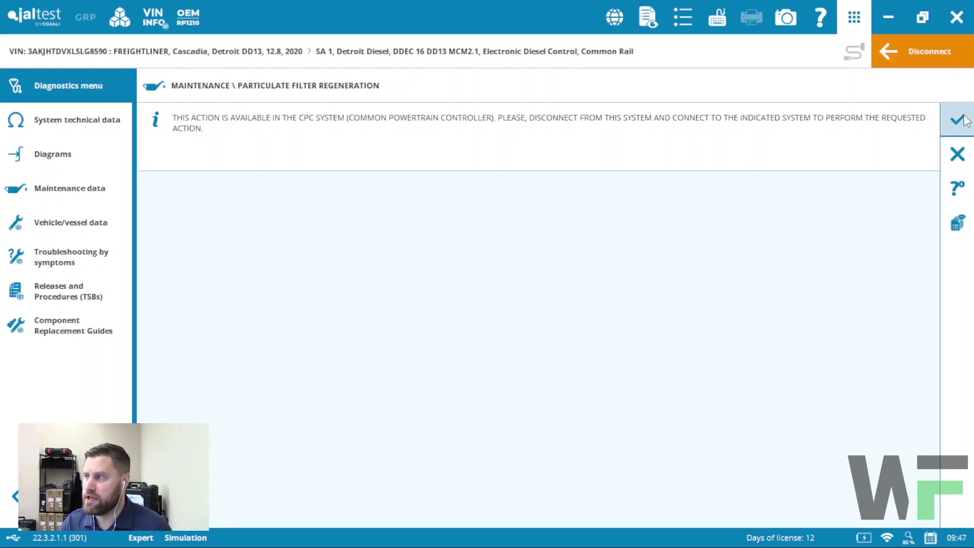
pyautogui.click(957, 119)
pyautogui.click(932, 52)
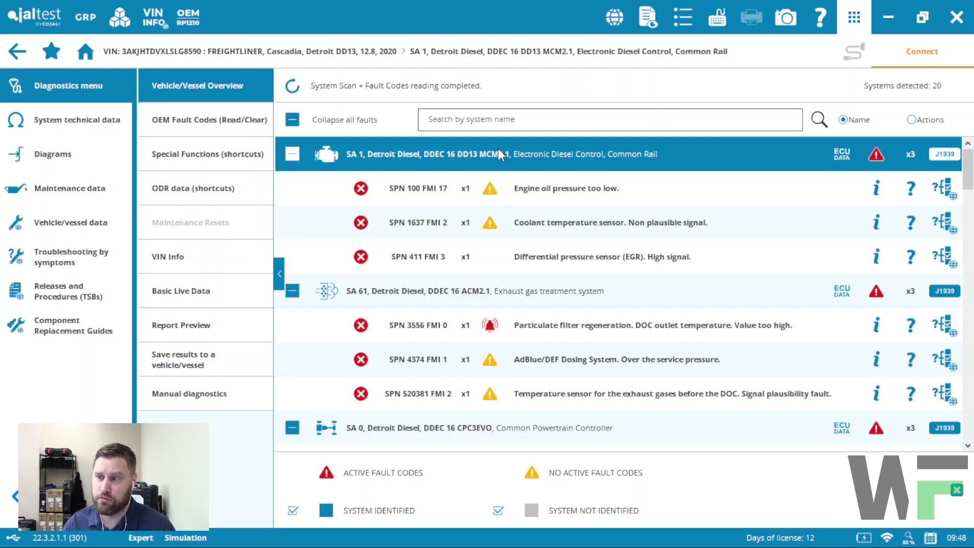
pyautogui.click(479, 298)
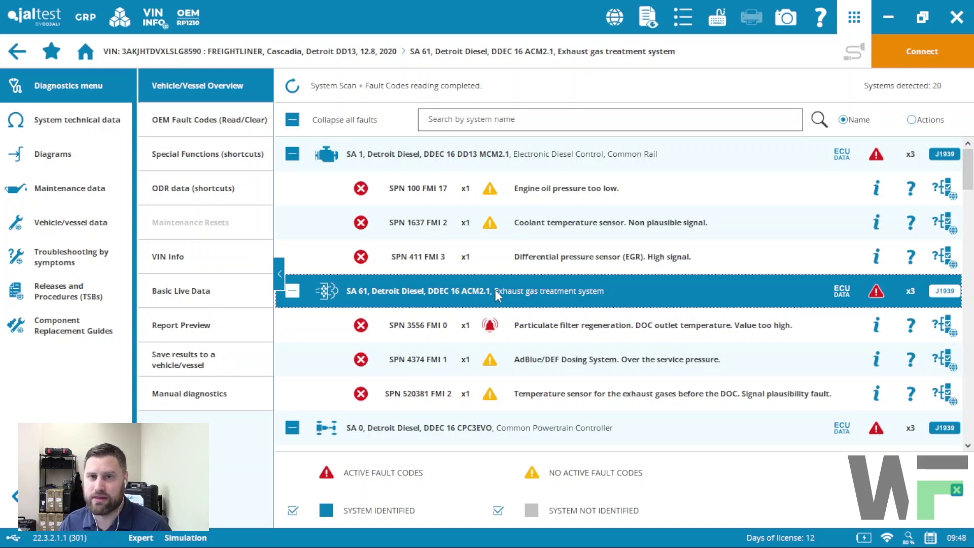
pyautogui.scroll(-4, 971, 188)
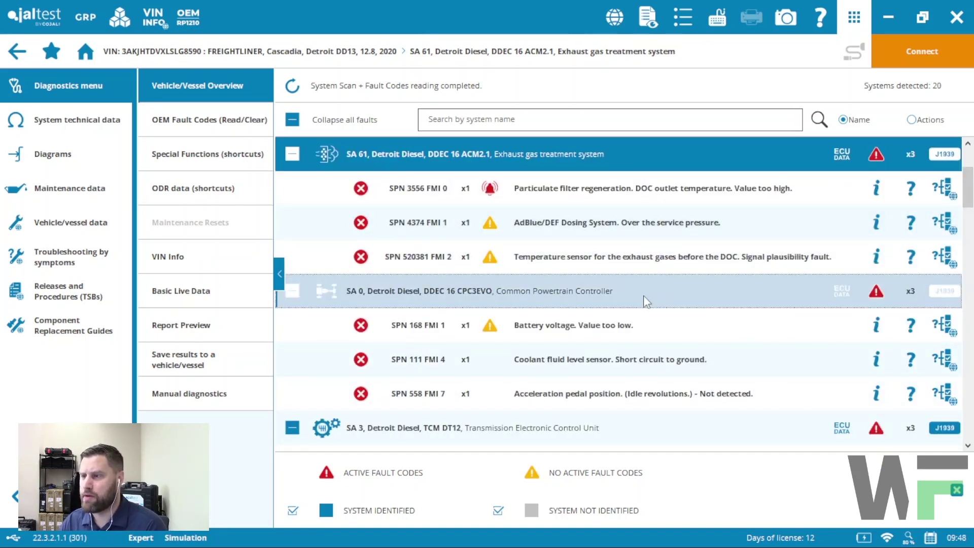
# Step: Search systems by action for 'regen', review the matches, then delete the search term
pyautogui.click(640, 298)
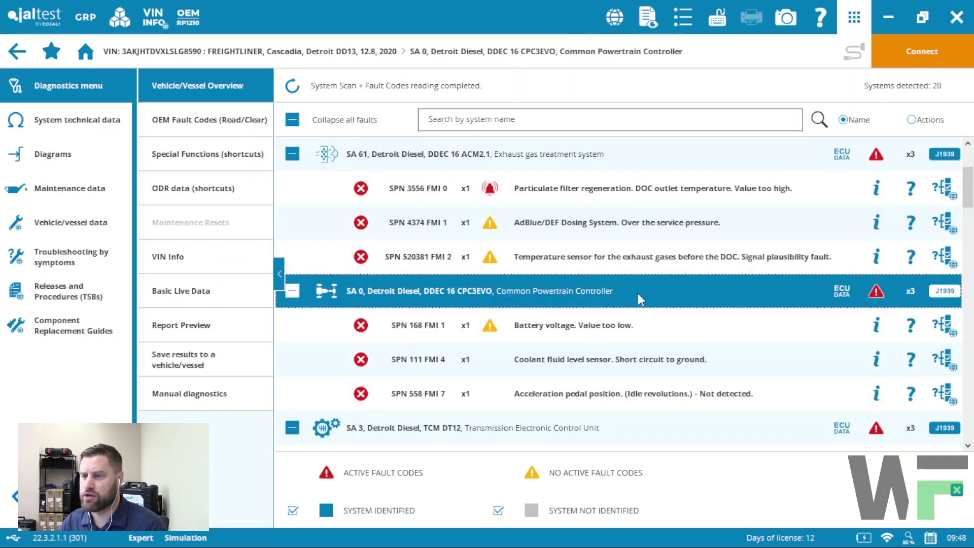
pyautogui.click(914, 121)
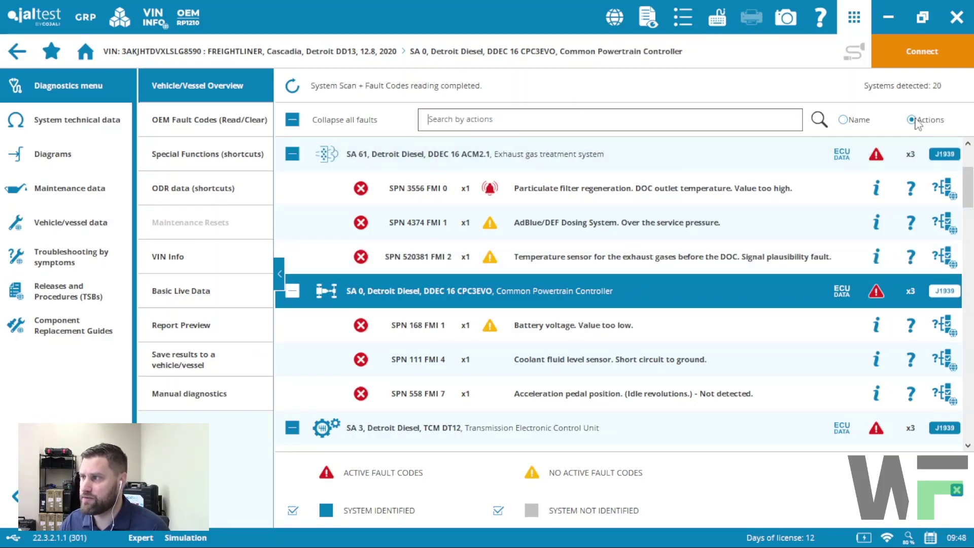
pyautogui.click(635, 116)
pyautogui.write('reg')
pyautogui.press('Return')
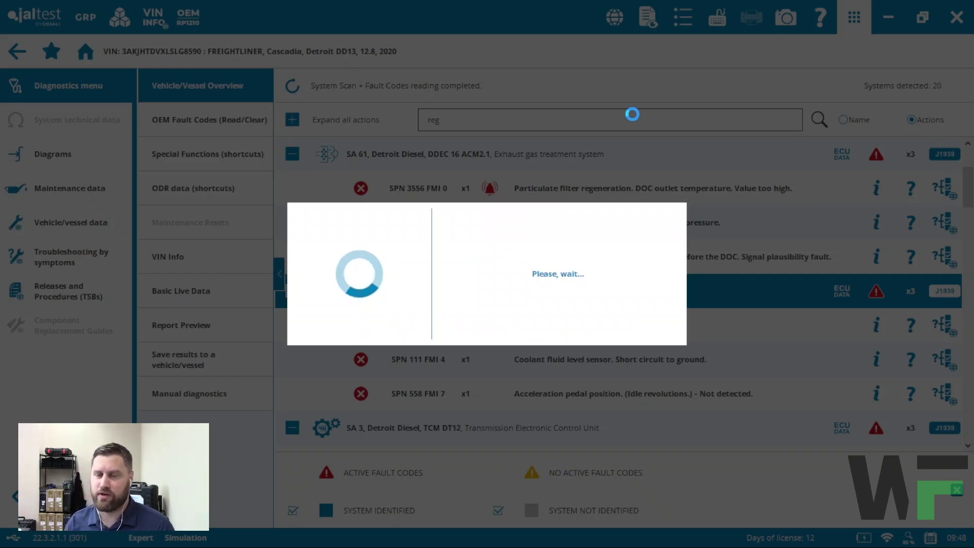
pyautogui.write('en')
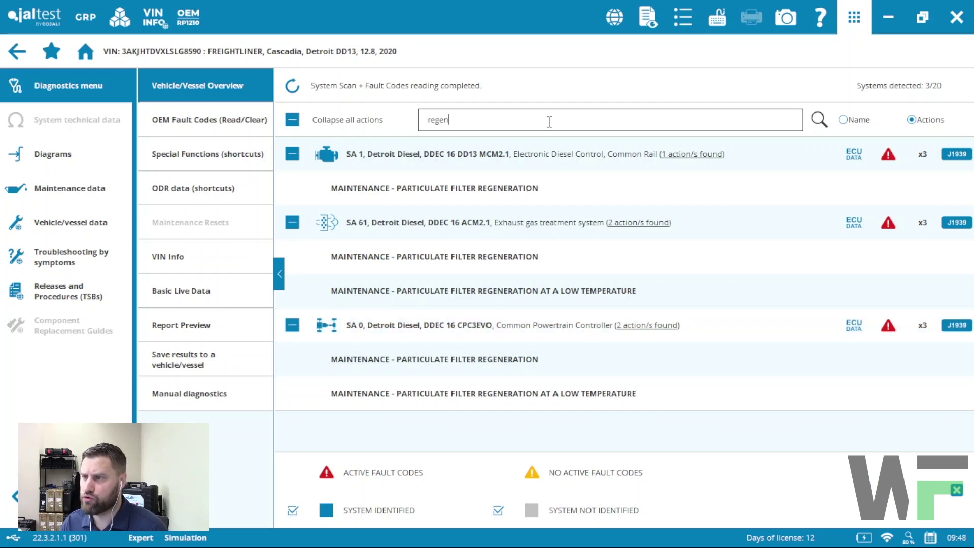
pyautogui.doubleClick(548, 120)
pyautogui.press('BackSpace')
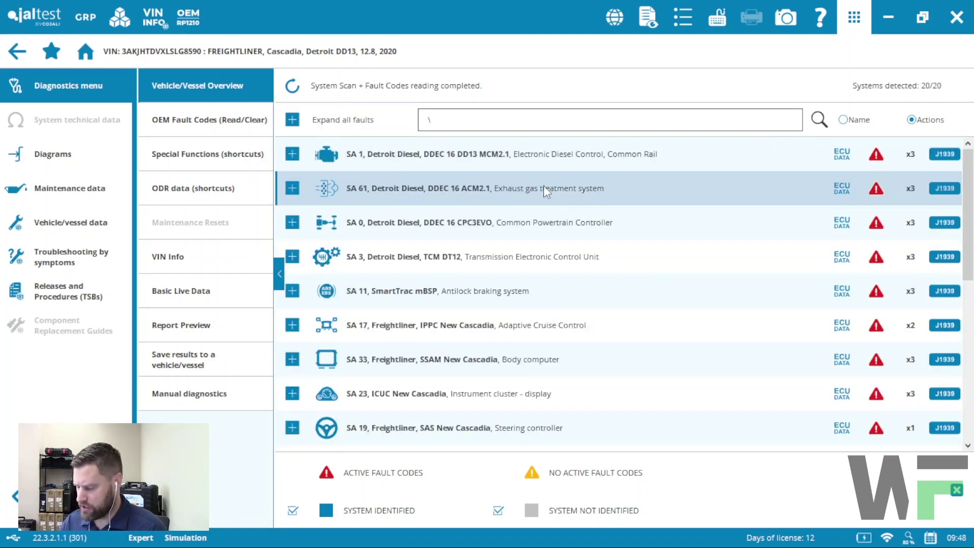
# Step: Connect to the SA 0 CPC controller, open Particulate Filter Regeneration, and accept the Expert Mode terms
pyautogui.click(463, 222)
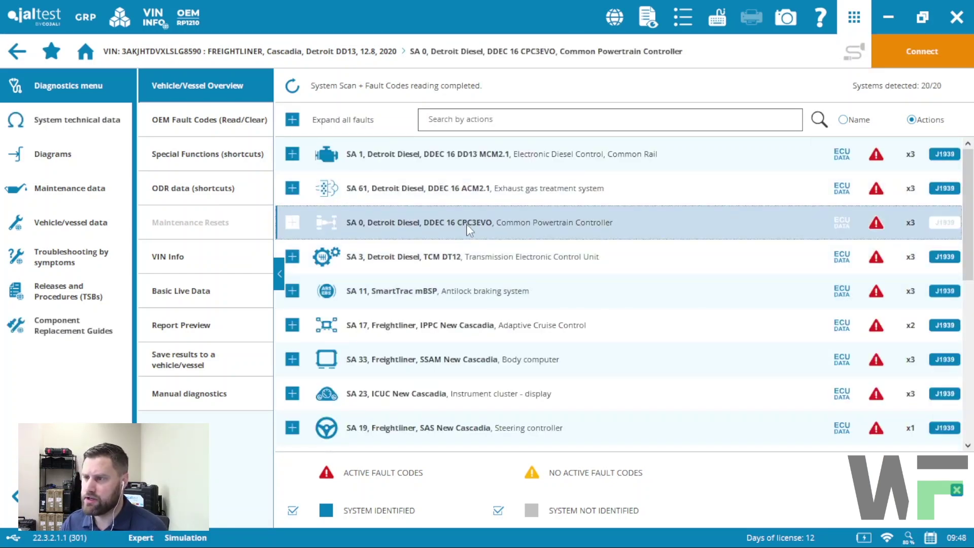
pyautogui.click(906, 56)
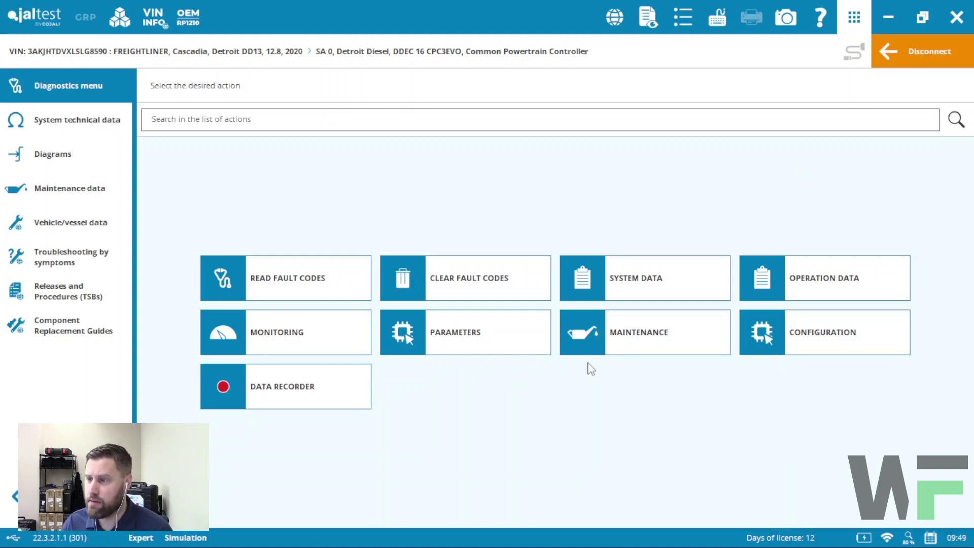
pyautogui.click(613, 336)
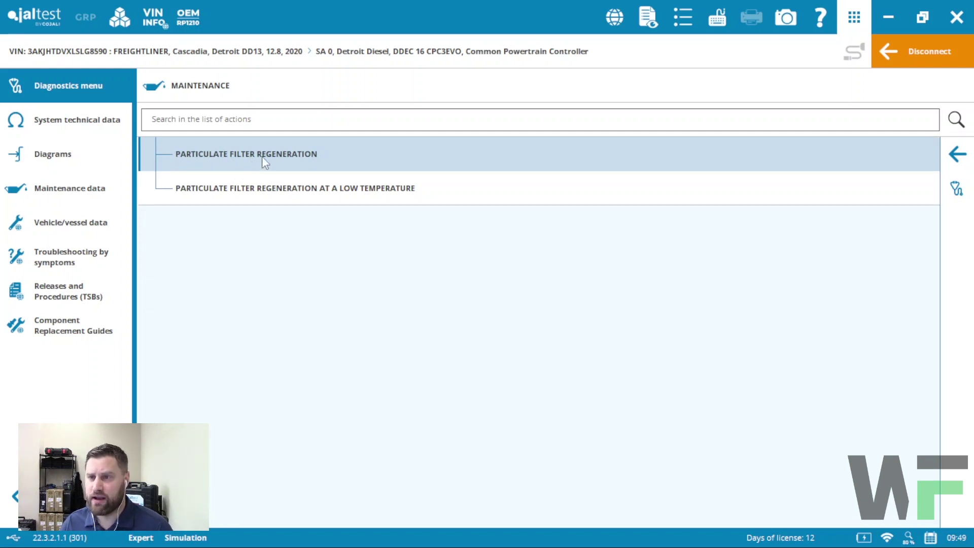
pyautogui.click(298, 154)
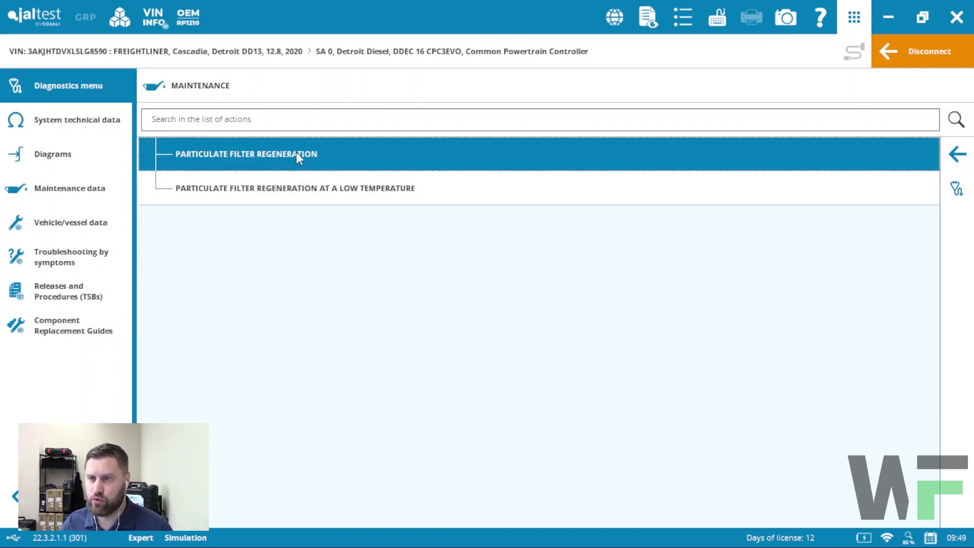
pyautogui.click(425, 292)
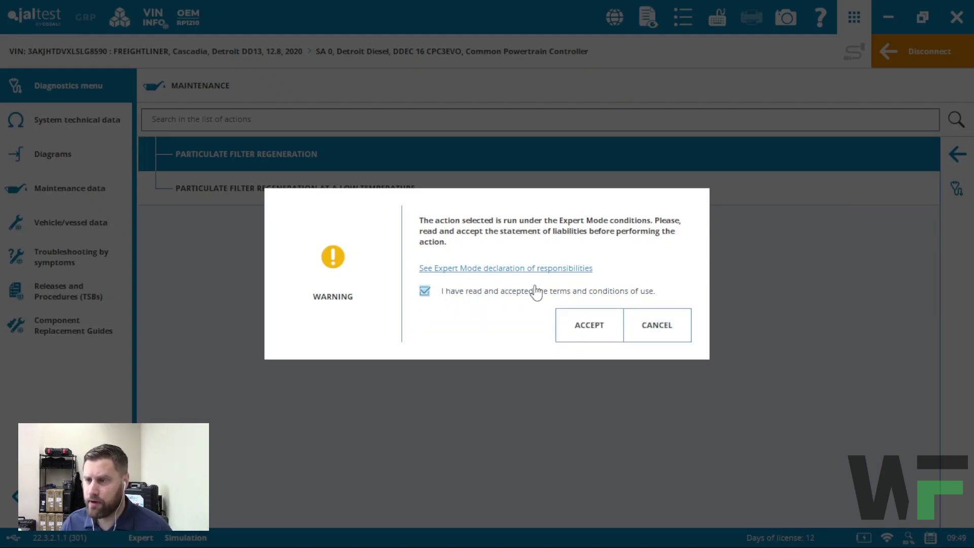
pyautogui.click(575, 317)
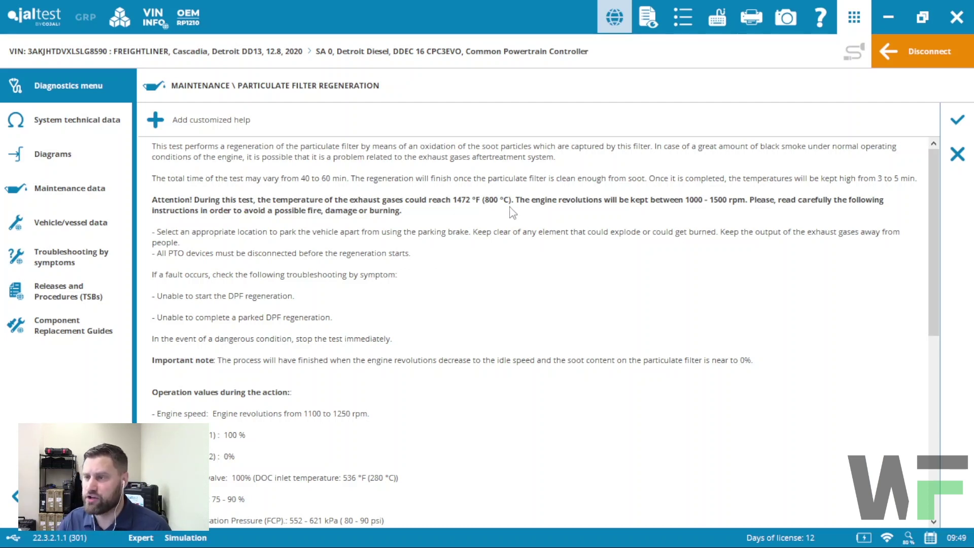
# Step: Read through the regeneration help text, enlarge and close the exhaust diagram, then scroll back up
pyautogui.moveTo(932, 244); pyautogui.dragTo(885, 435)
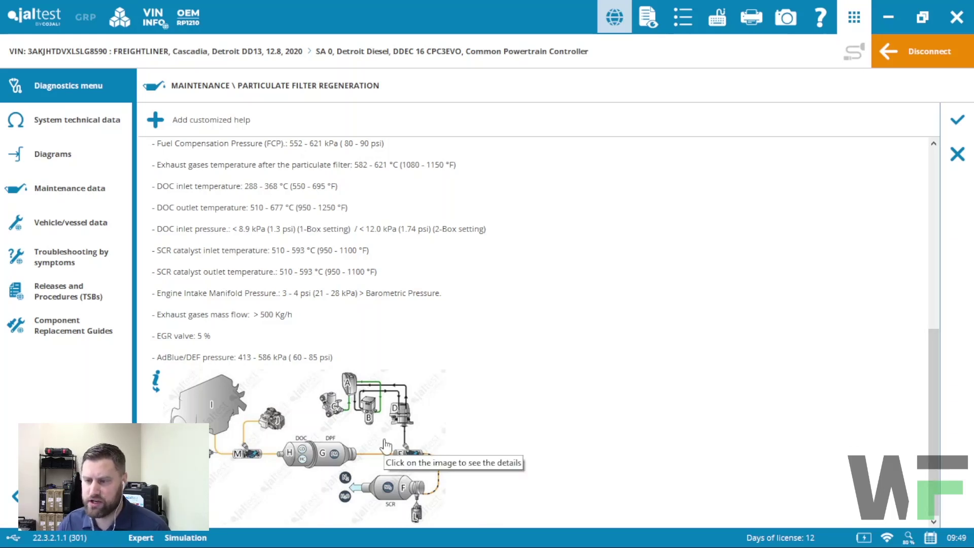
pyautogui.click(320, 451)
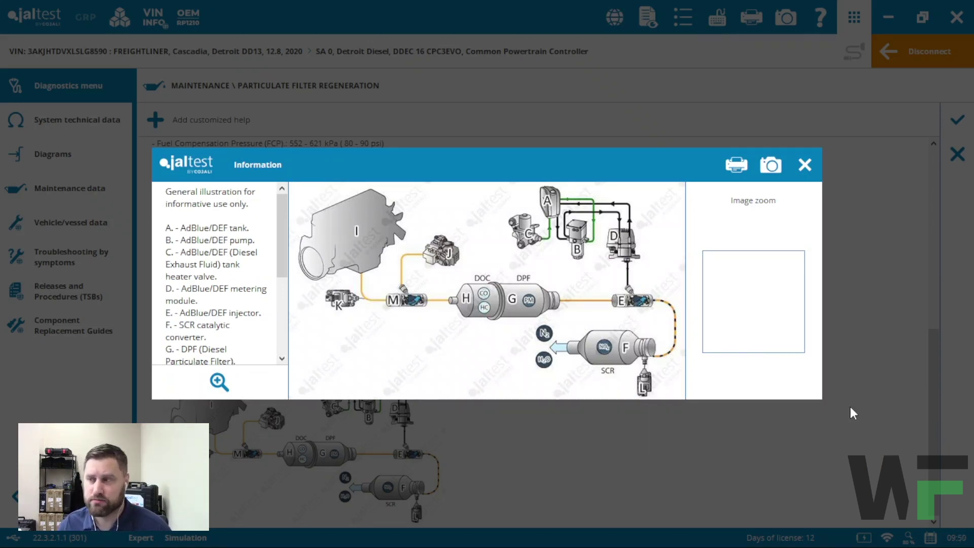
pyautogui.click(805, 165)
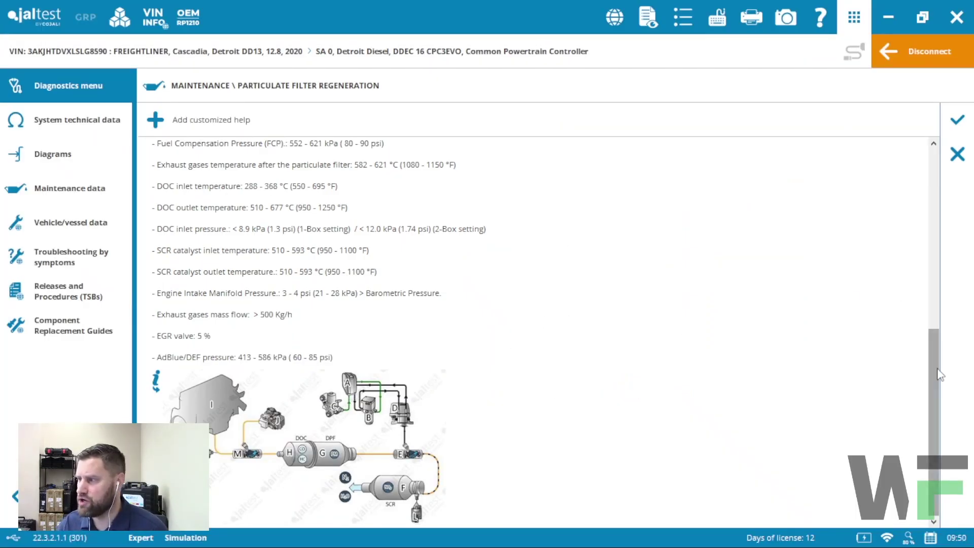
pyautogui.scroll(2, 933, 328)
pyautogui.moveTo(930, 319); pyautogui.dragTo(930, 302)
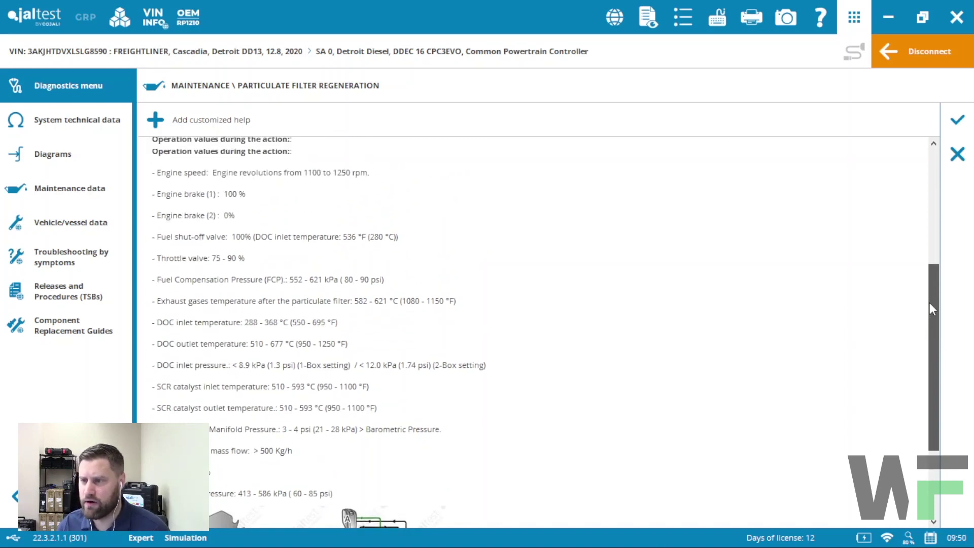
# Step: Confirm the instructions and initial conditions to start regeneration, then scroll the live values list
pyautogui.click(958, 122)
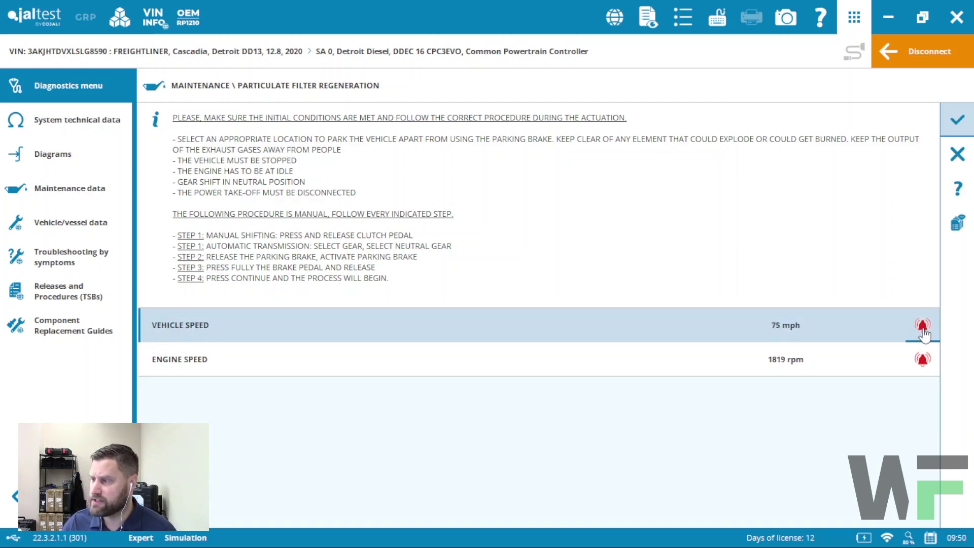
pyautogui.click(959, 119)
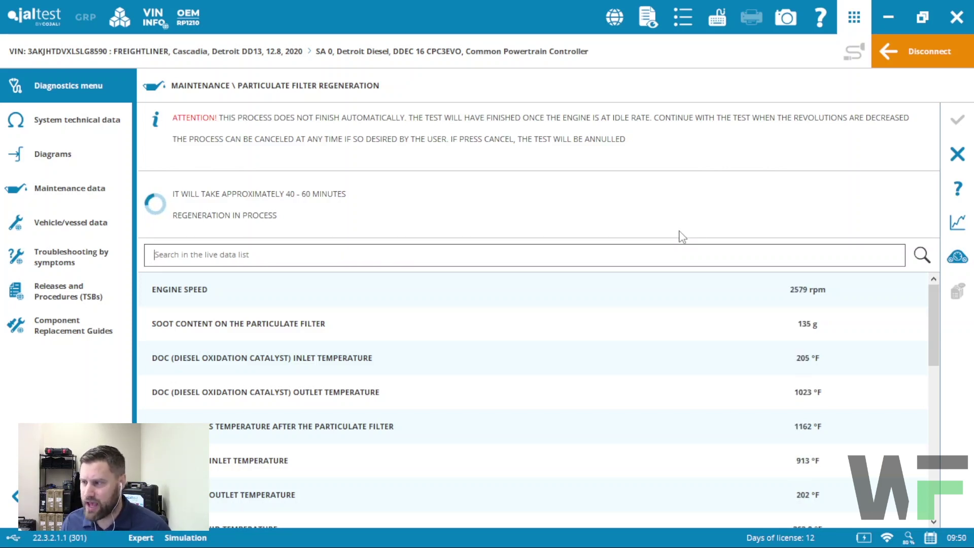
pyautogui.moveTo(939, 312); pyautogui.dragTo(919, 297)
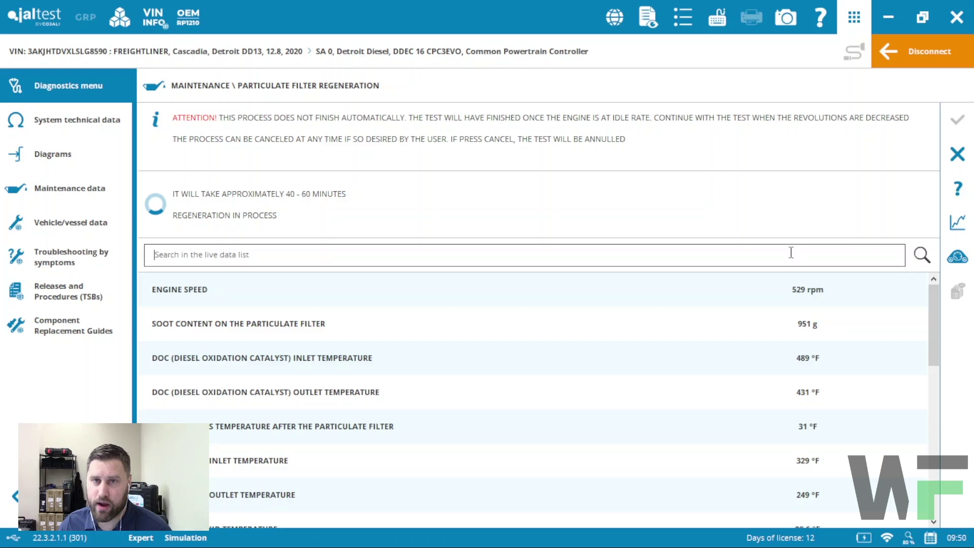
pyautogui.click(783, 261)
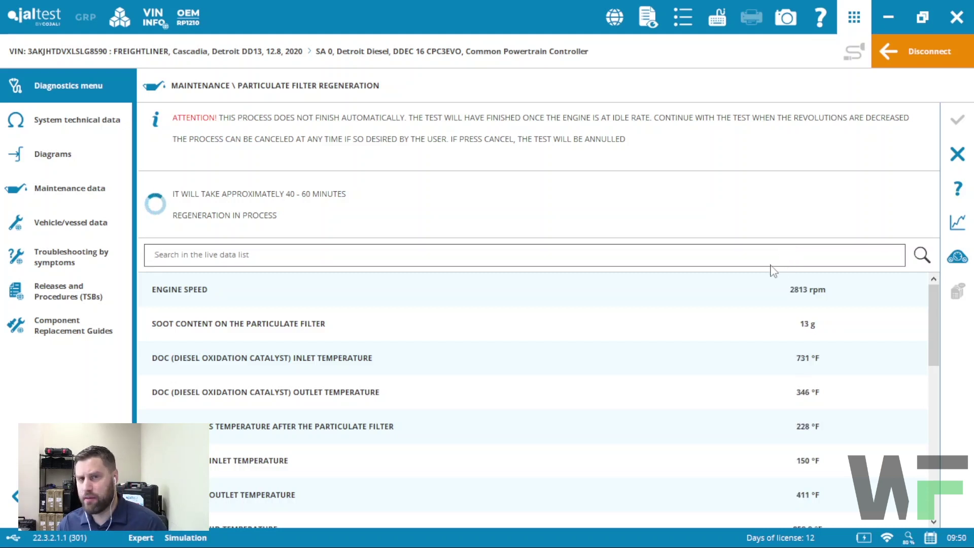
pyautogui.click(964, 265)
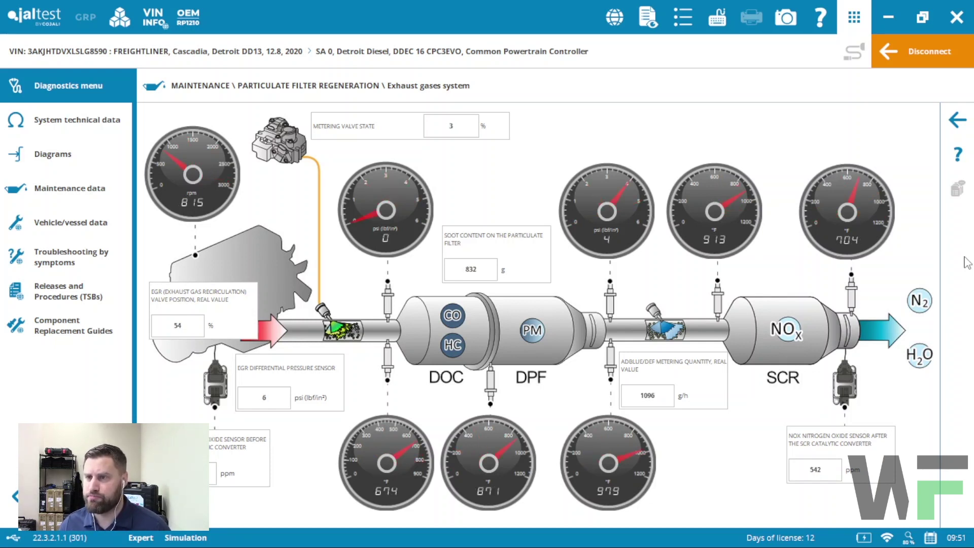
pyautogui.click(958, 120)
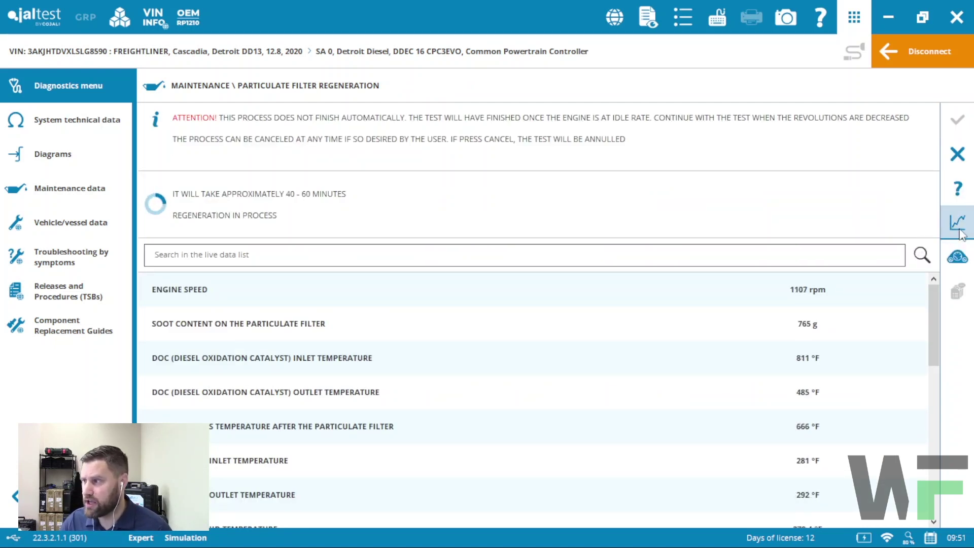
pyautogui.click(960, 233)
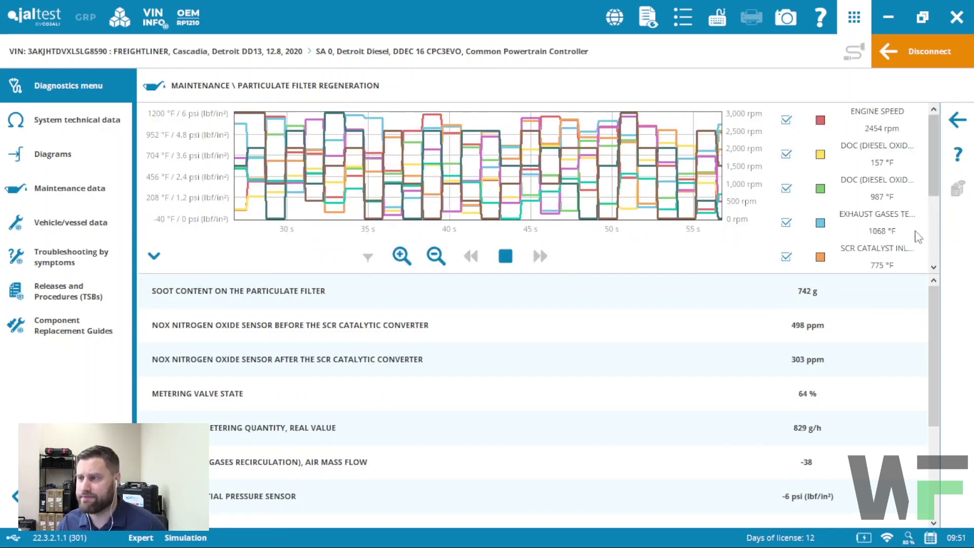
pyautogui.click(786, 120)
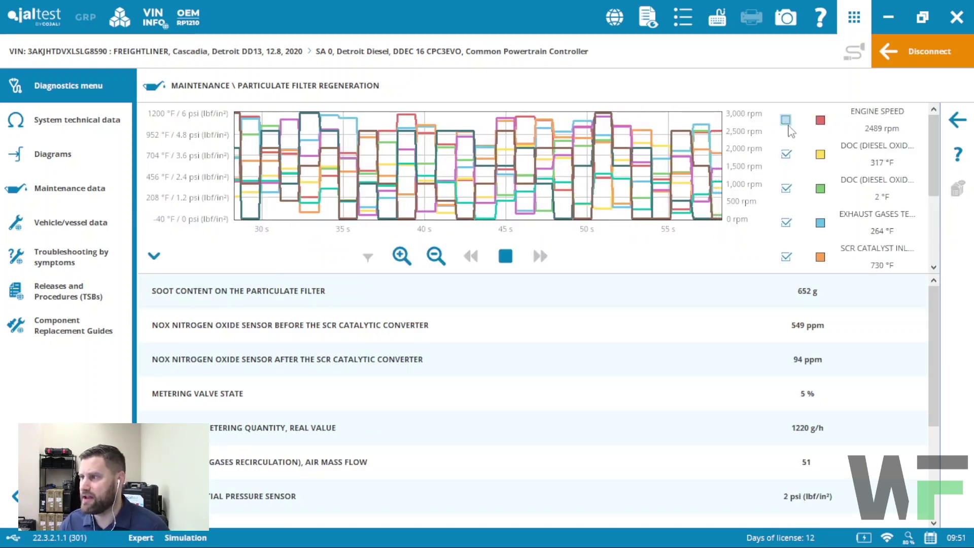
pyautogui.click(787, 154)
pyautogui.click(786, 188)
pyautogui.click(786, 223)
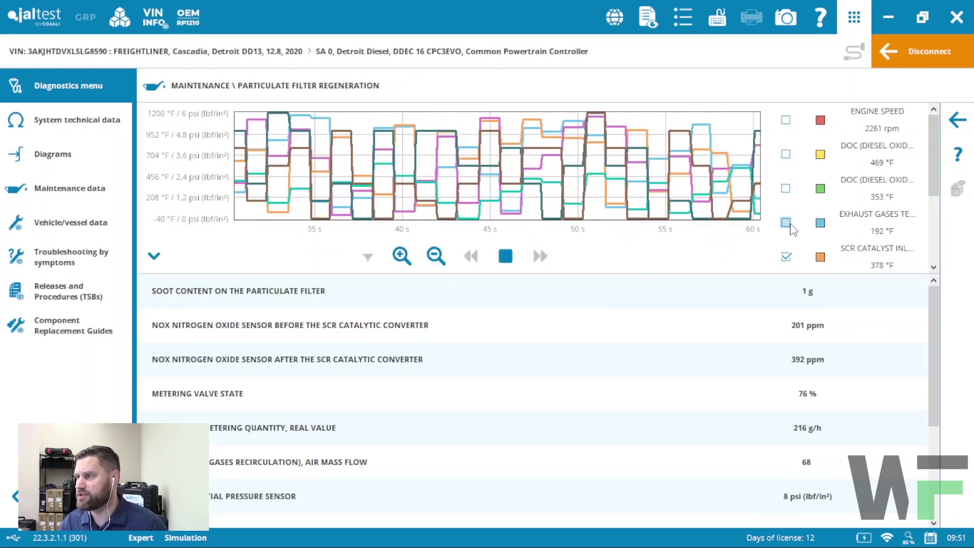
pyautogui.click(787, 256)
pyautogui.moveTo(934, 168)
pyautogui.mouseDown()
pyautogui.moveTo(931, 224)
pyautogui.moveTo(936, 169)
pyautogui.mouseUp()
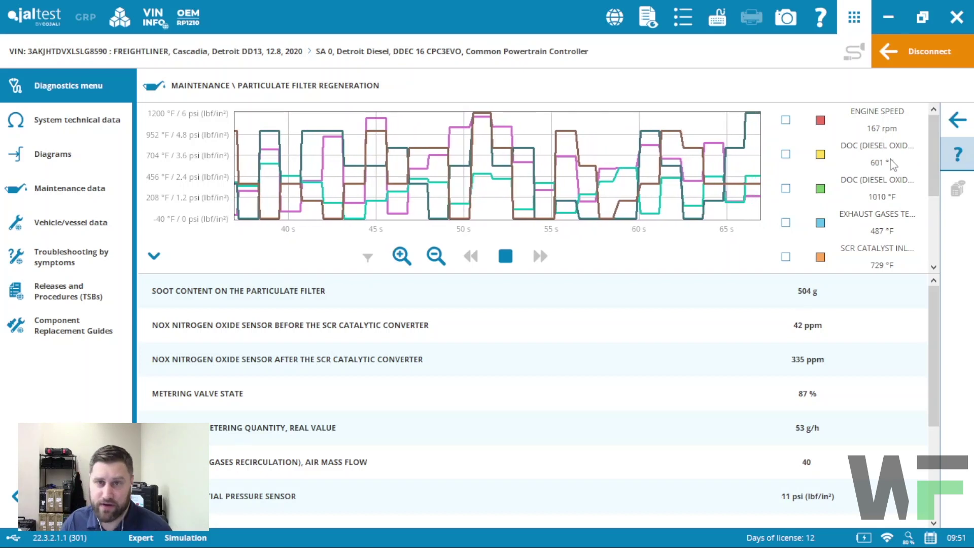
pyautogui.click(786, 154)
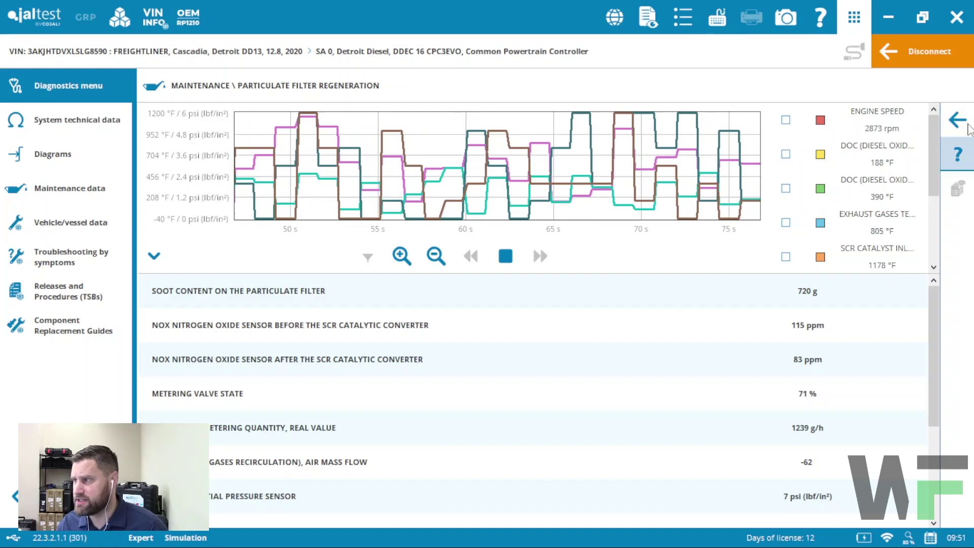
pyautogui.click(957, 120)
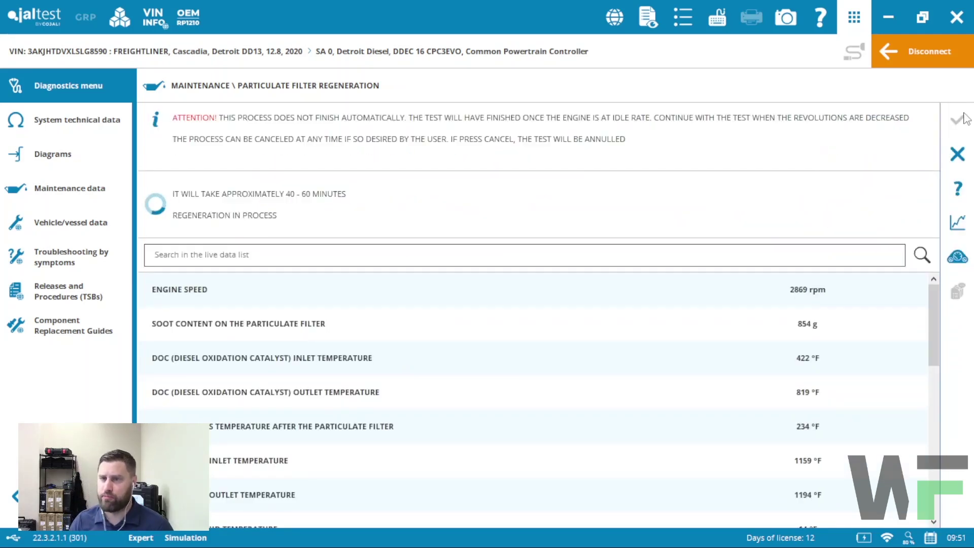